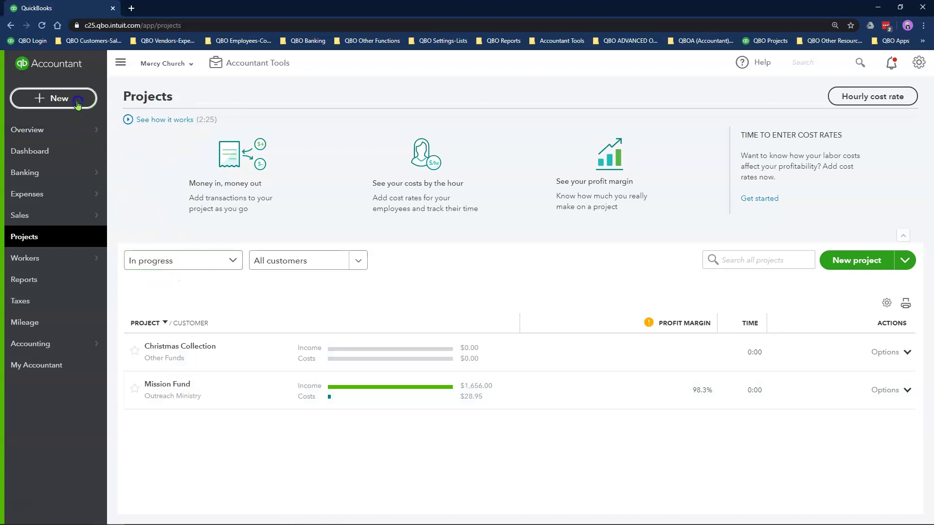
Open a blank check from the Vendors section of the + New menu
left_click(77, 103)
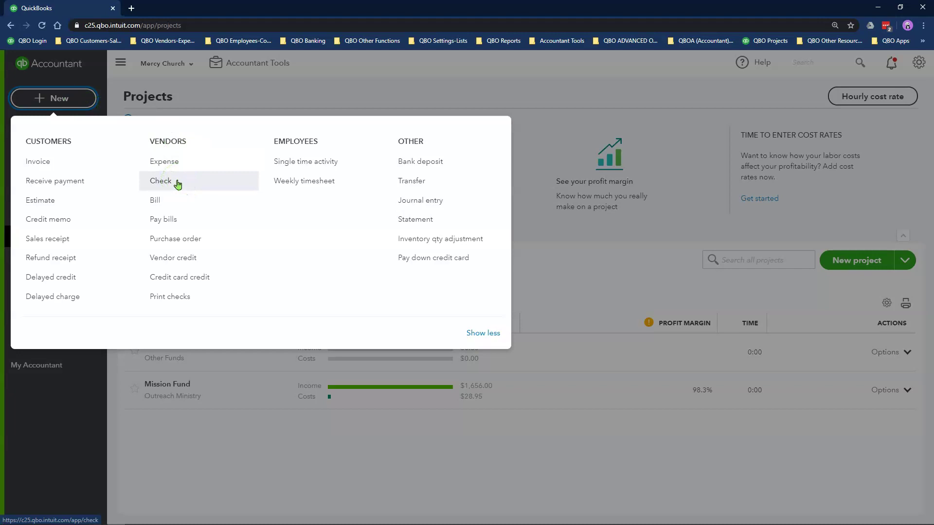
left_click(173, 164)
Make Save the Children Foundation the payee, keeping 1000 BoFA-Operating and date 05/15/2020
left_click(175, 183)
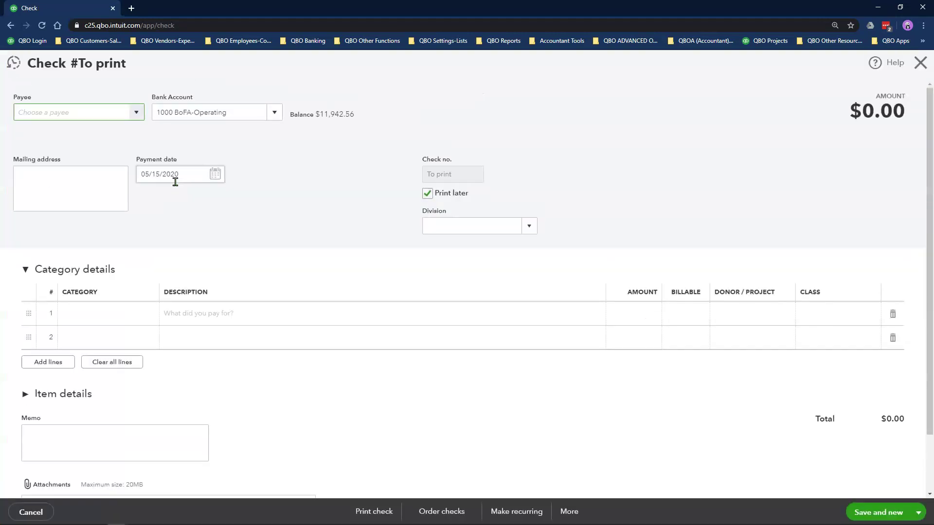
left_click(248, 242)
left_click(72, 117)
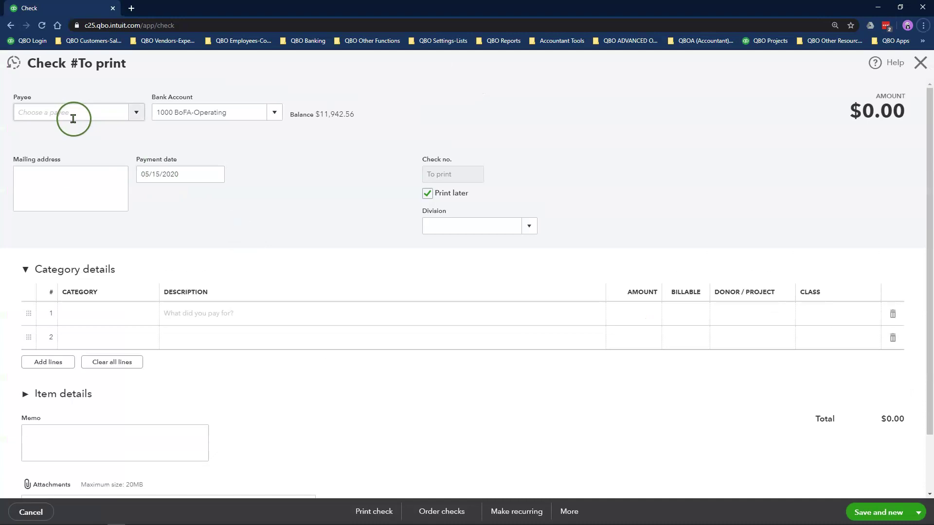
type("Save the Children Foundation")
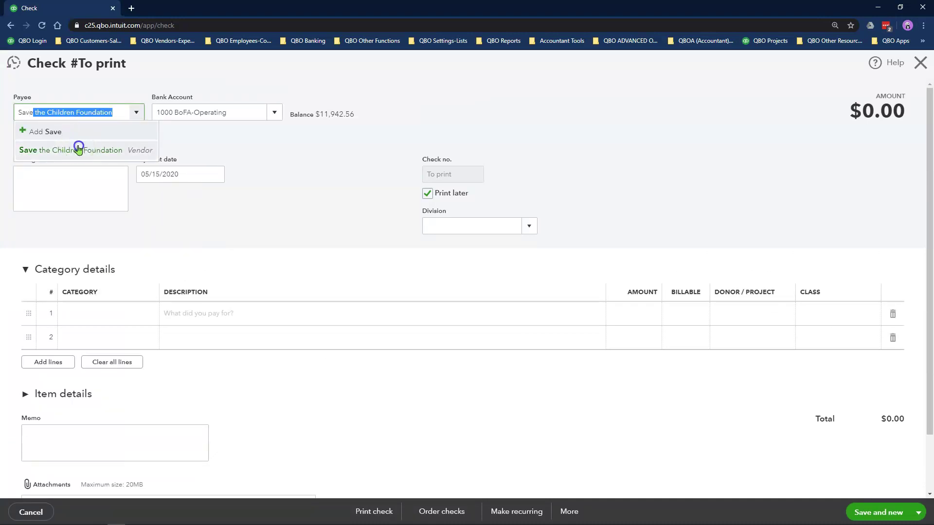
left_click(76, 149)
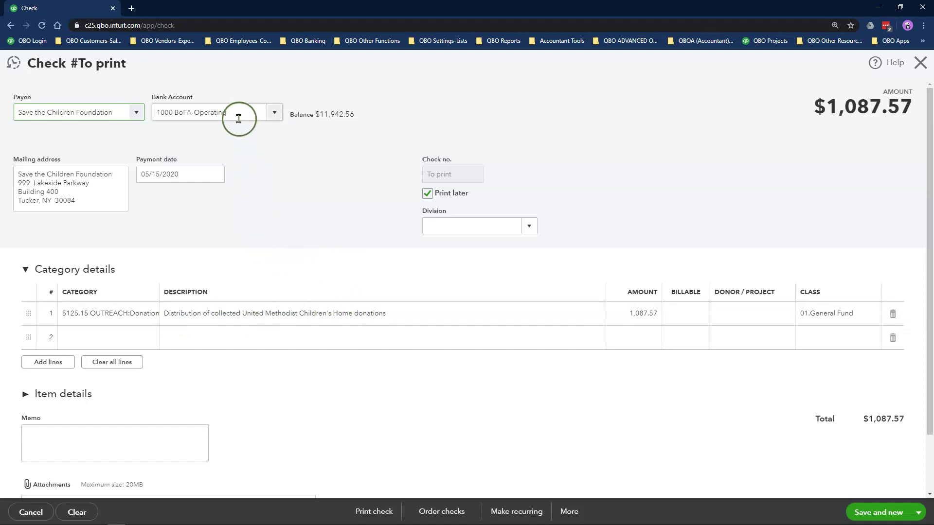
left_click(274, 112)
left_click(260, 151)
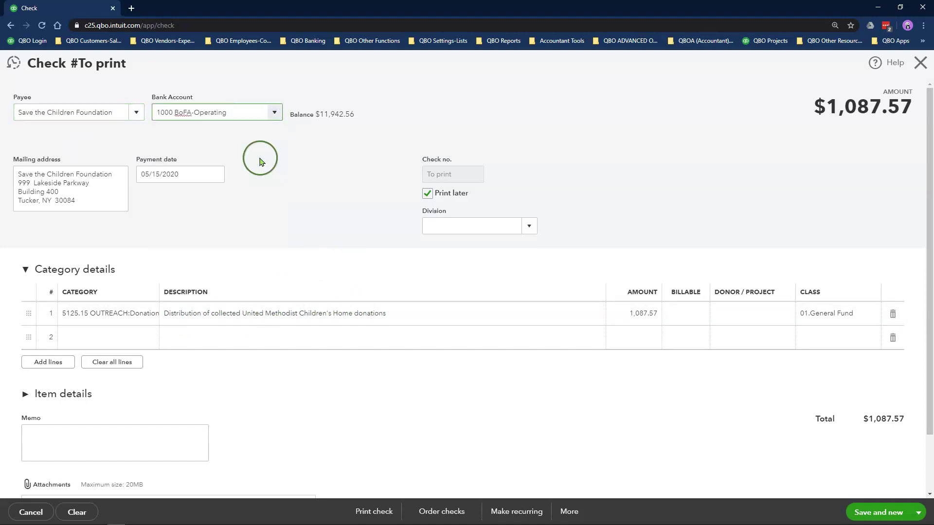
left_click(215, 176)
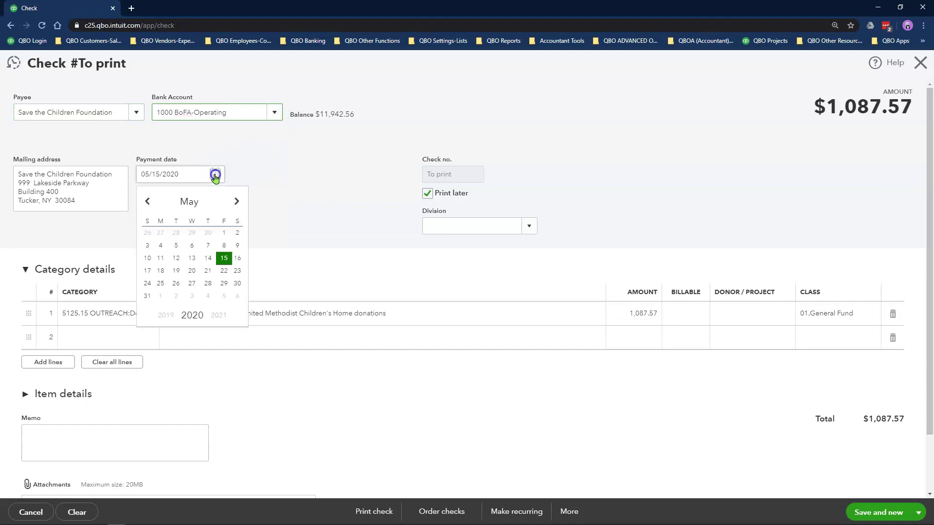
left_click(217, 260)
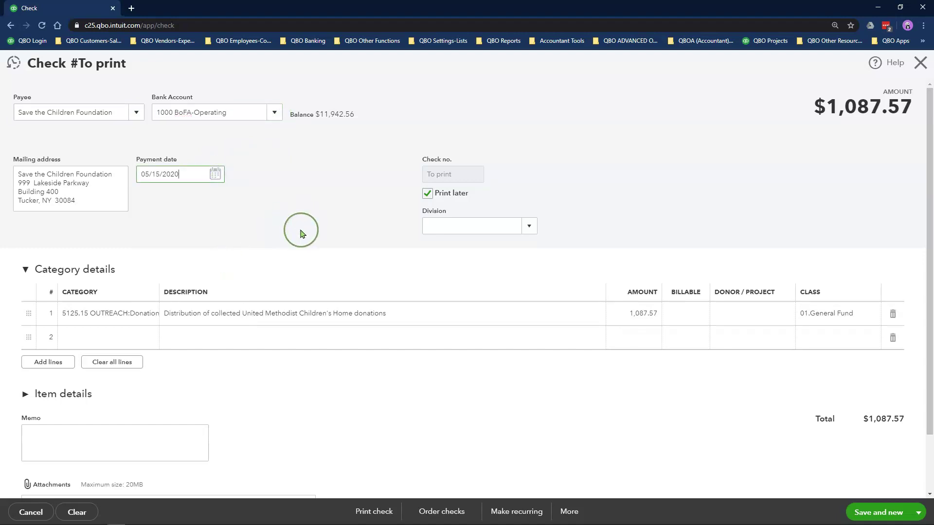
Turn off Print later and set the check number to ACH
left_click(427, 194)
left_click(466, 178)
key("ctrl+a")
type("ACH")
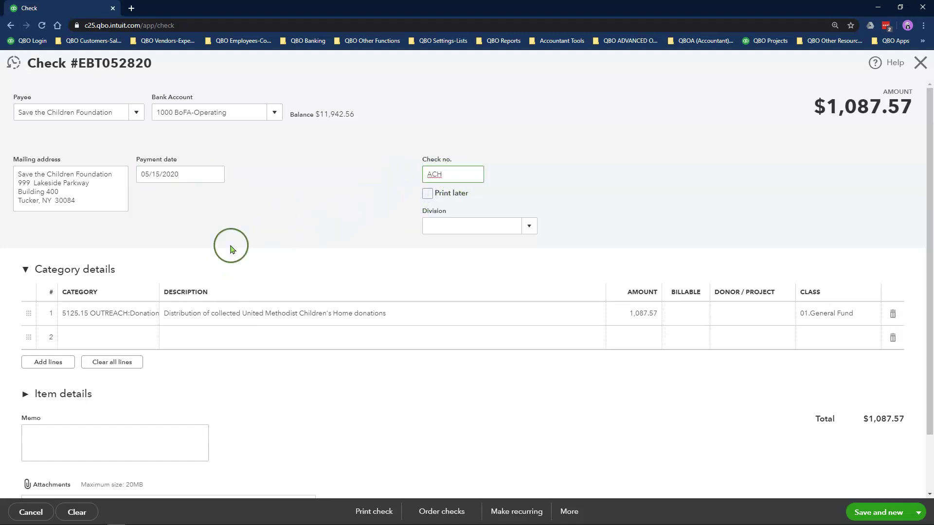
left_click_drag(159, 294, 292, 292)
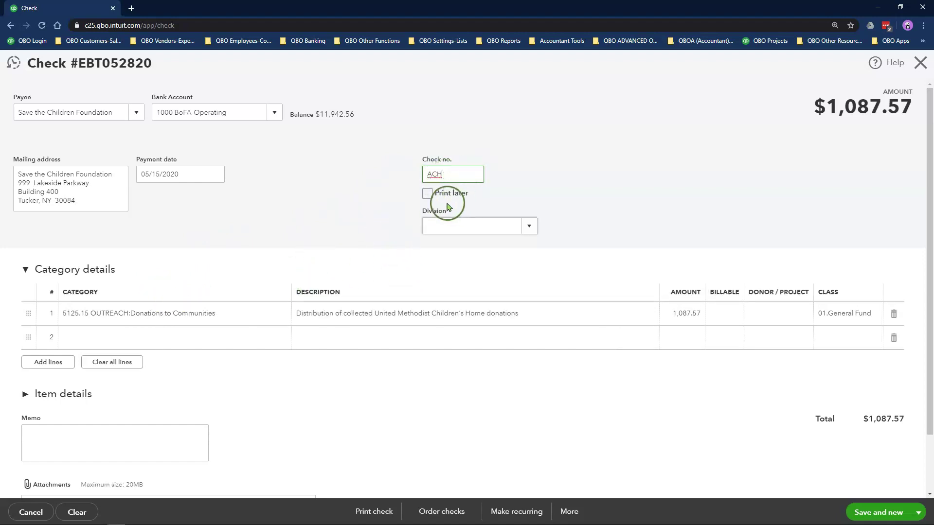
left_click(427, 193)
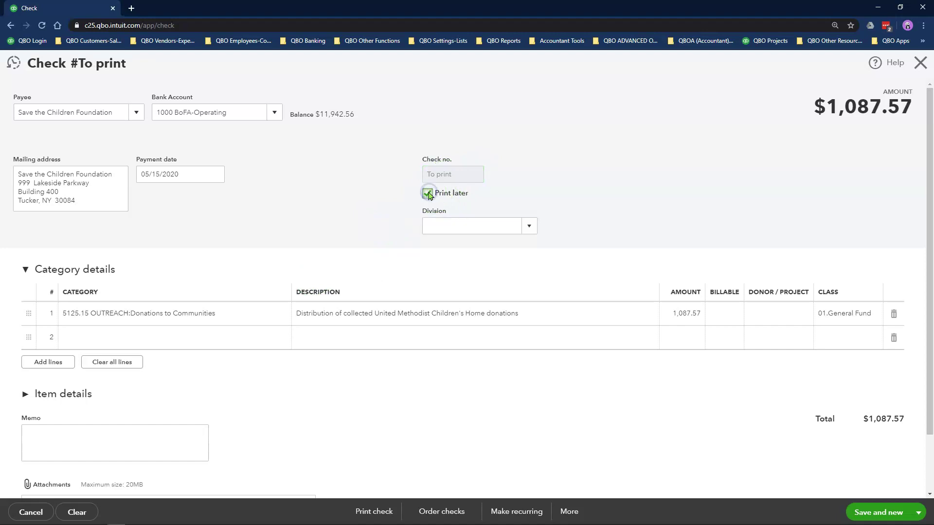
left_click(428, 193)
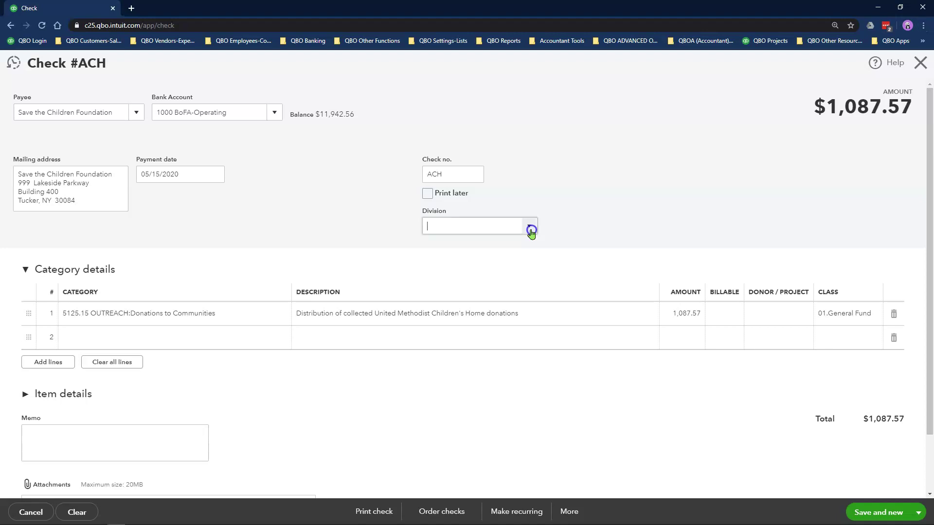
Set the check's division to 1.Without Donor Restriction
left_click(530, 227)
left_click(463, 268)
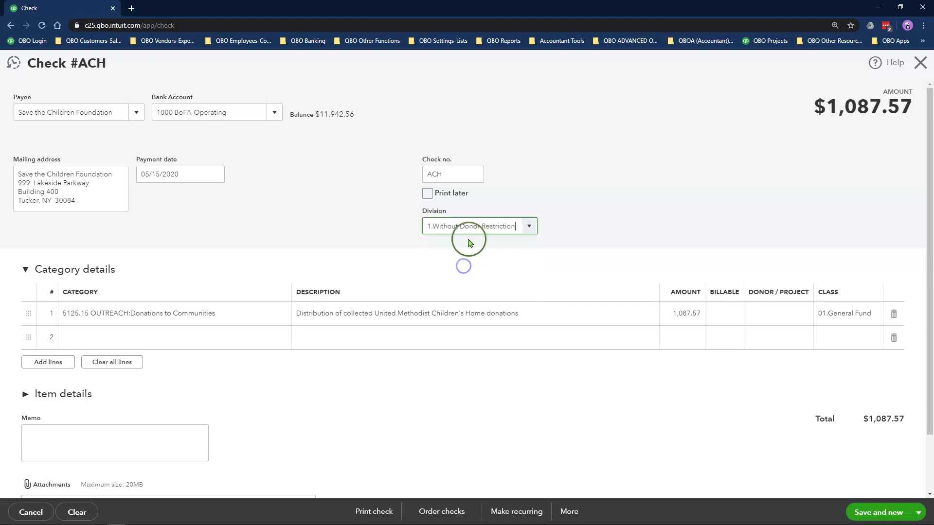
left_click(298, 264)
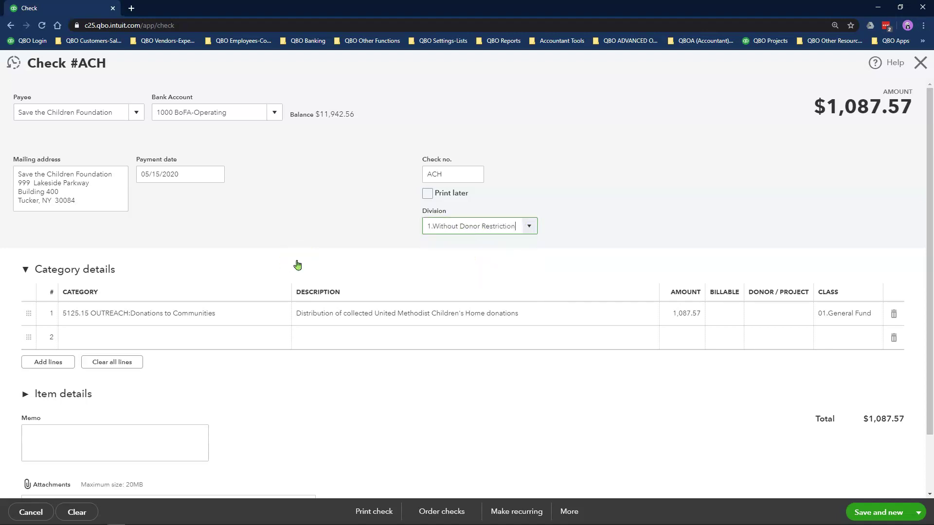
left_click(225, 317)
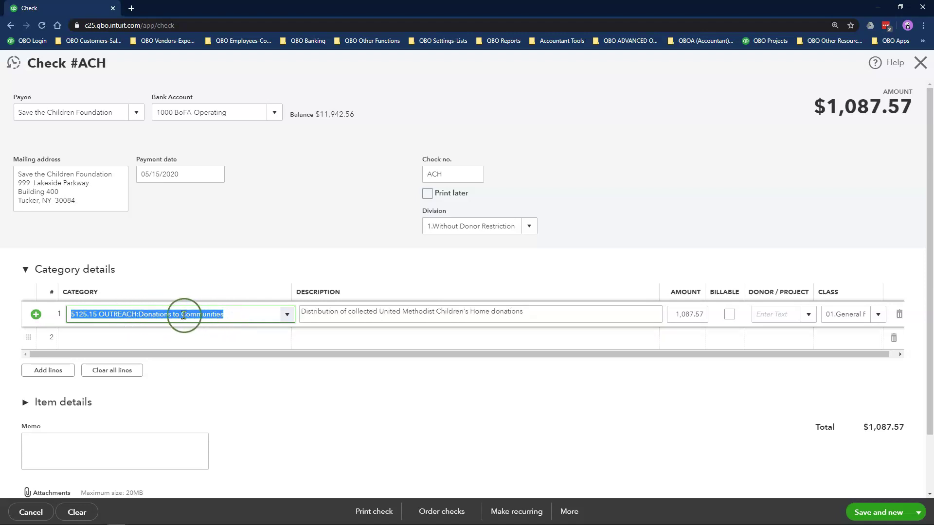
Change the first line's description to 'Save the Children foudnation' and its amount to 1000
left_click(243, 317)
left_click(409, 311)
left_click_drag(544, 311, 378, 312)
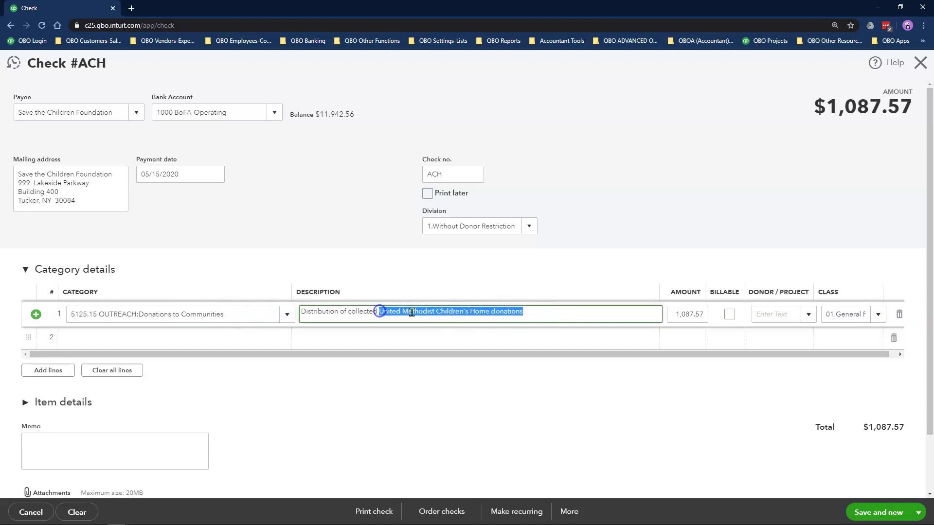
type("S")
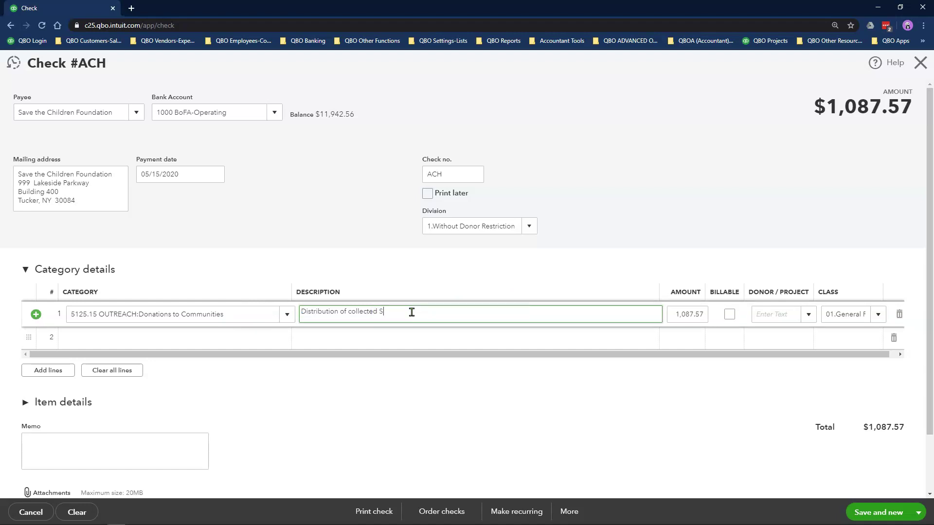
type("ave the Children foudnation")
key("Tab")
type("1000")
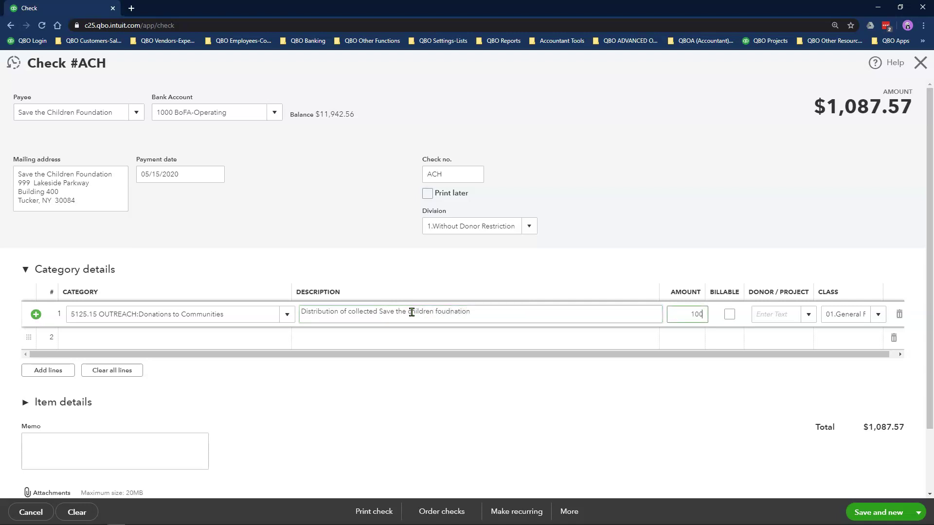
left_click(556, 283)
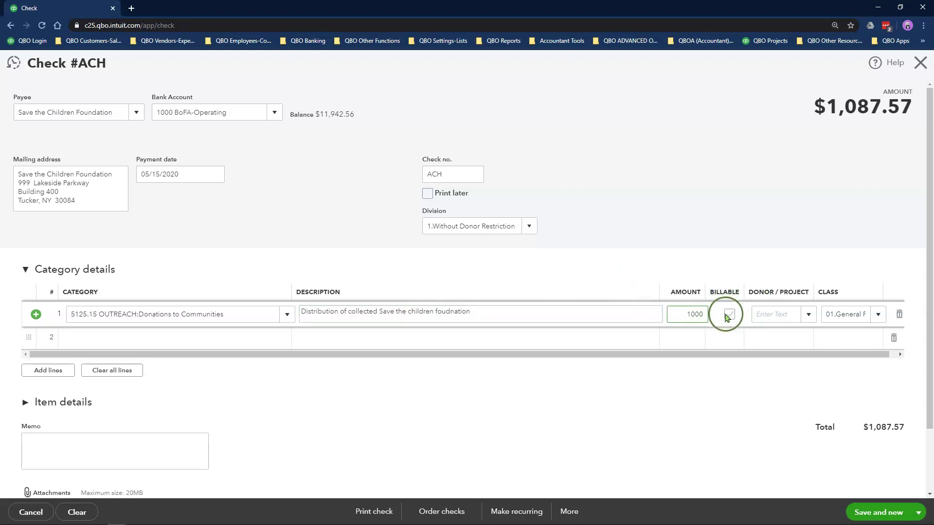
Tag the line to the Outreach Ministry:Mission Fund project and class 01.General Fund
left_click(765, 316)
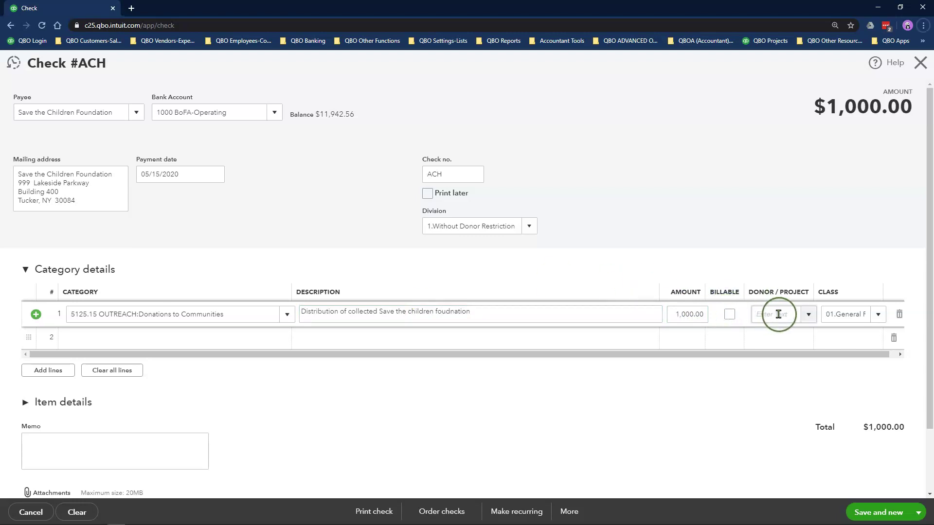
left_click(807, 316)
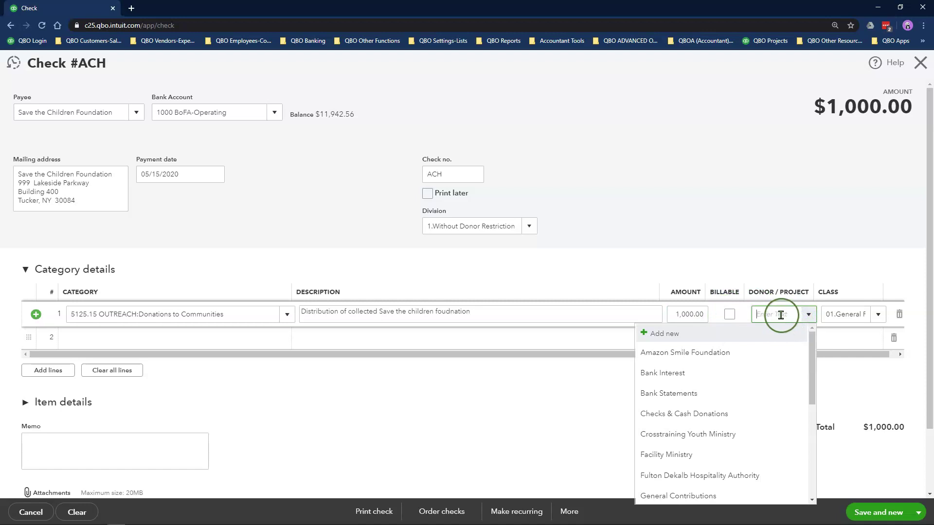
type("ut")
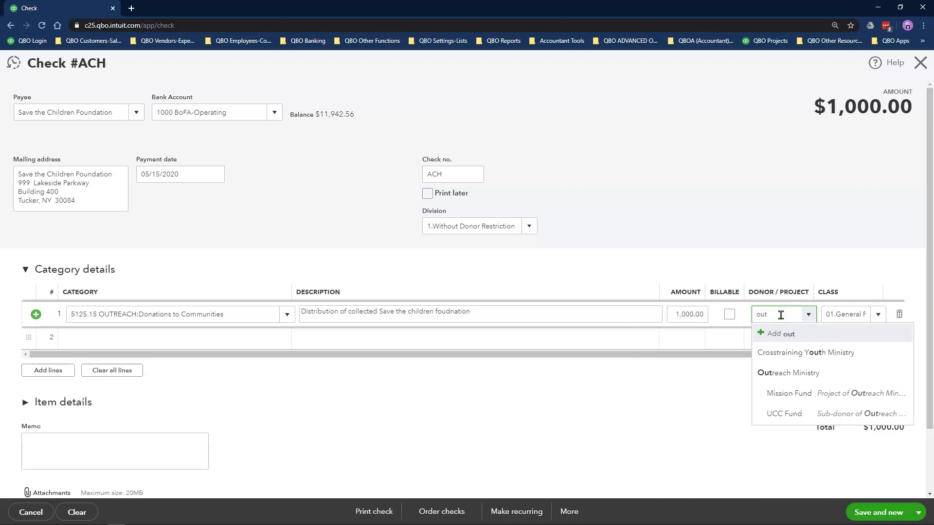
left_click(789, 393)
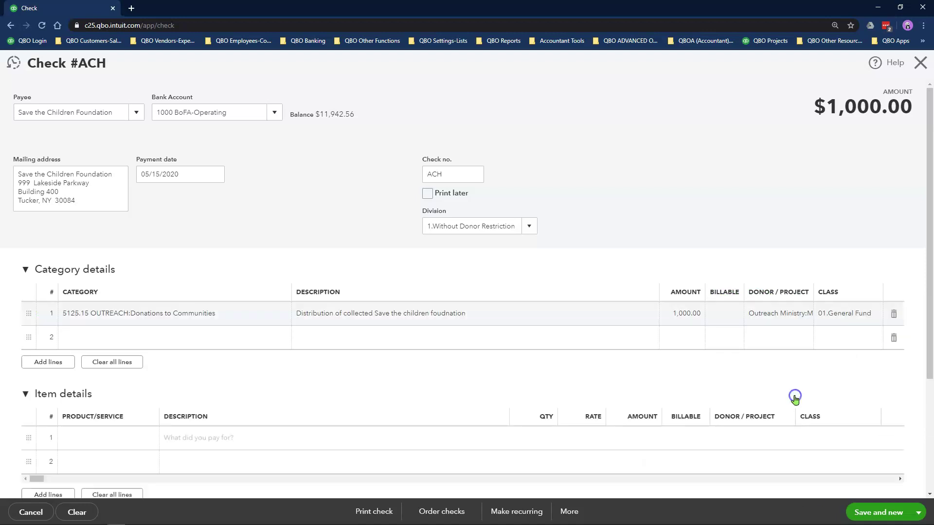
left_click(846, 315)
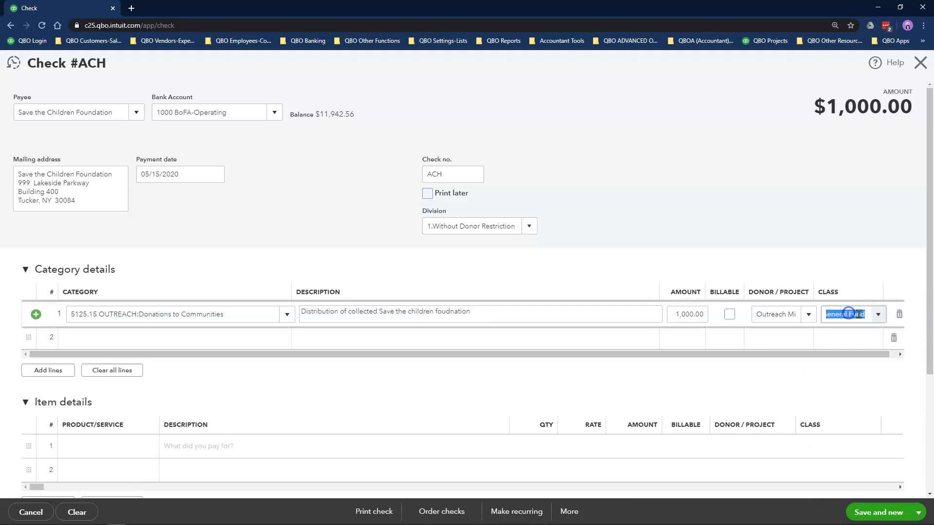
left_click(875, 316)
left_click(830, 334)
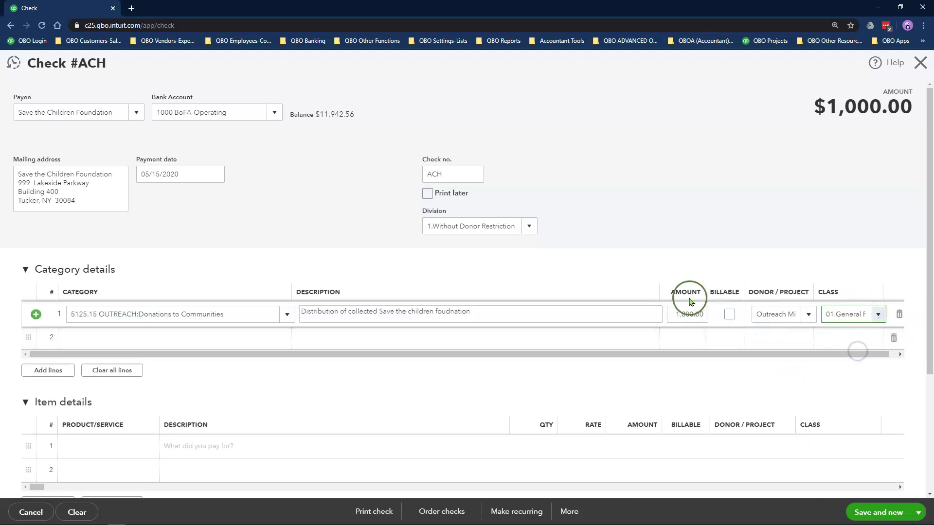
left_click_drag(658, 292, 548, 292)
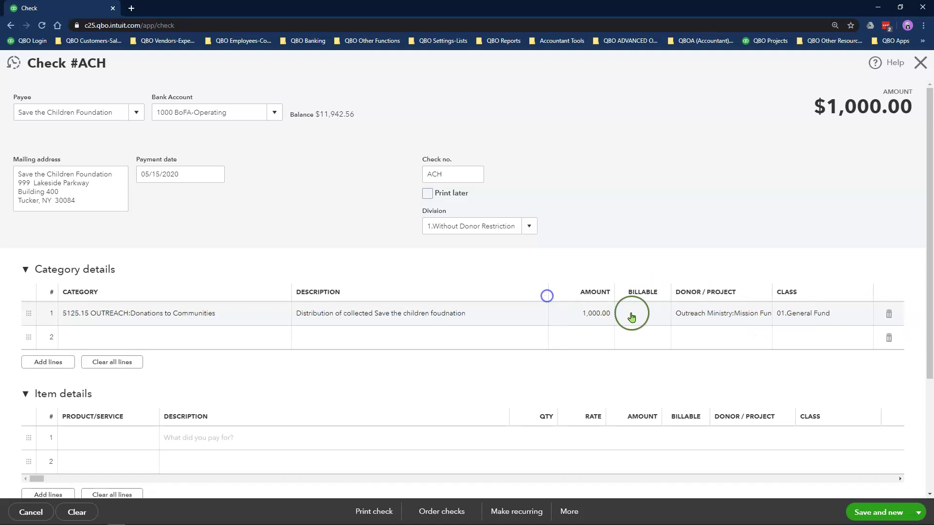
left_click_drag(773, 292, 811, 292)
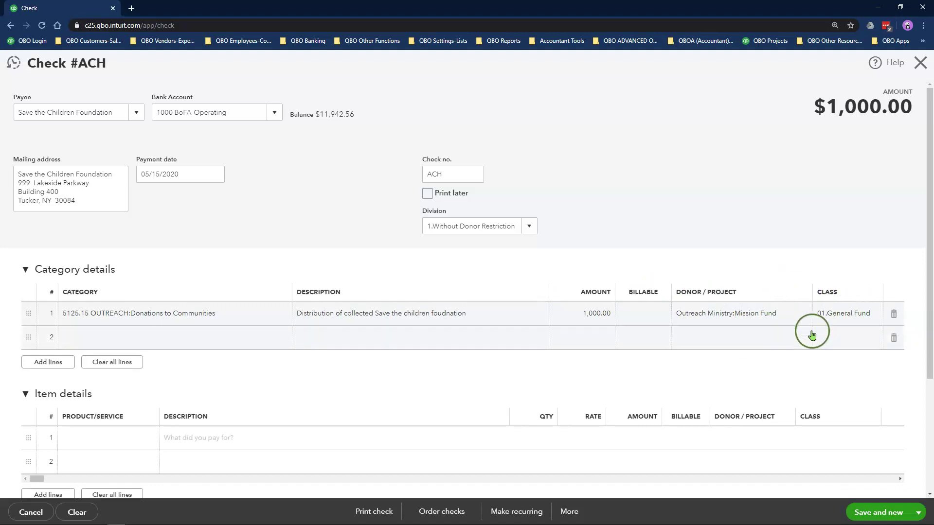
Correct 'foudnation' to 'foundation' in the description and select the text for copying
left_click(453, 315)
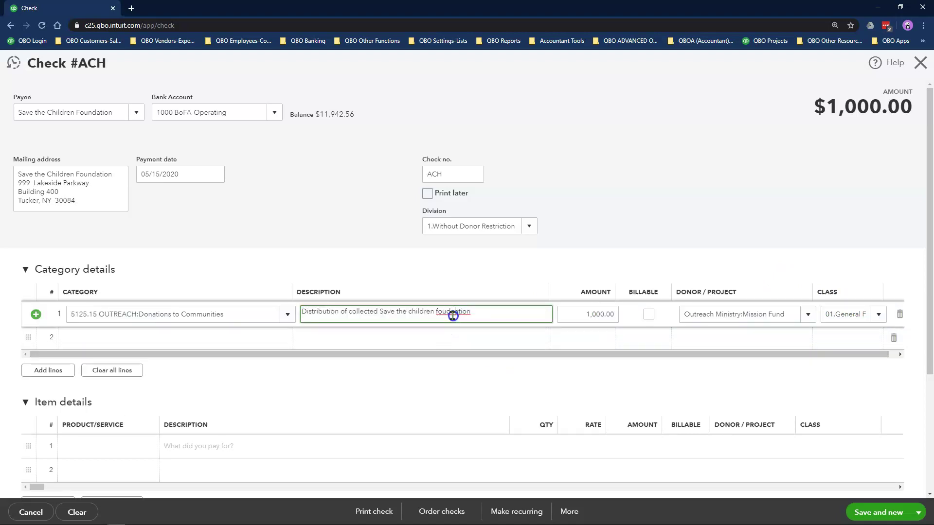
right_click(453, 314)
left_click(474, 319)
left_click_drag(475, 315, 290, 304)
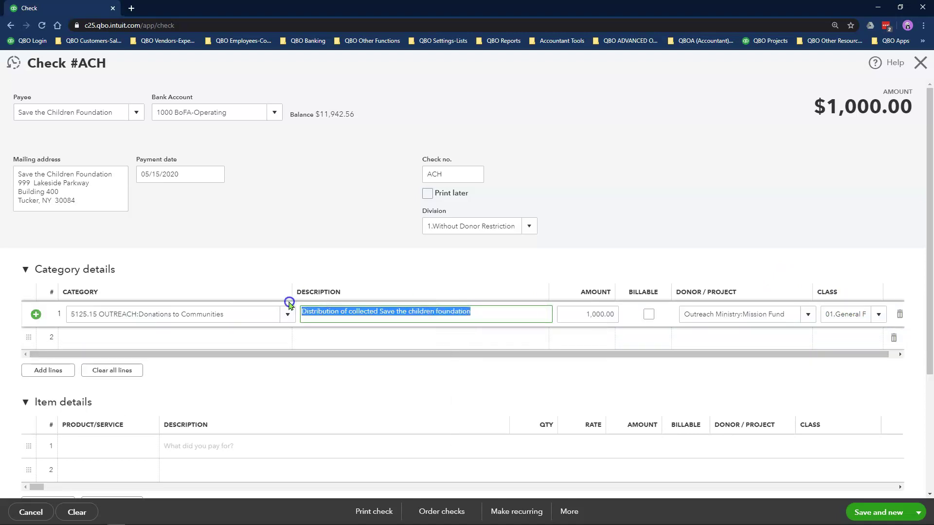
right_click(335, 311)
Copy the line description and paste it into the check's memo
left_click(366, 346)
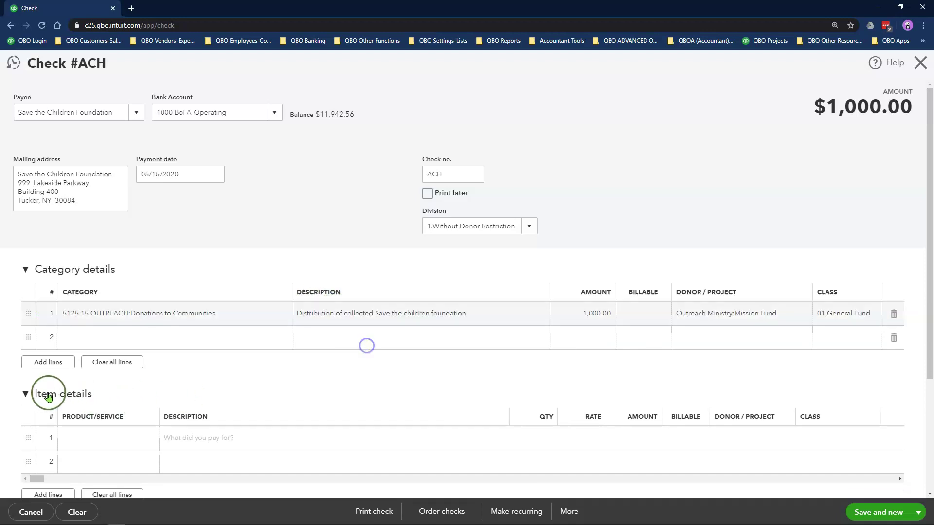
left_click(25, 398)
scroll(219, 360, "down", 2)
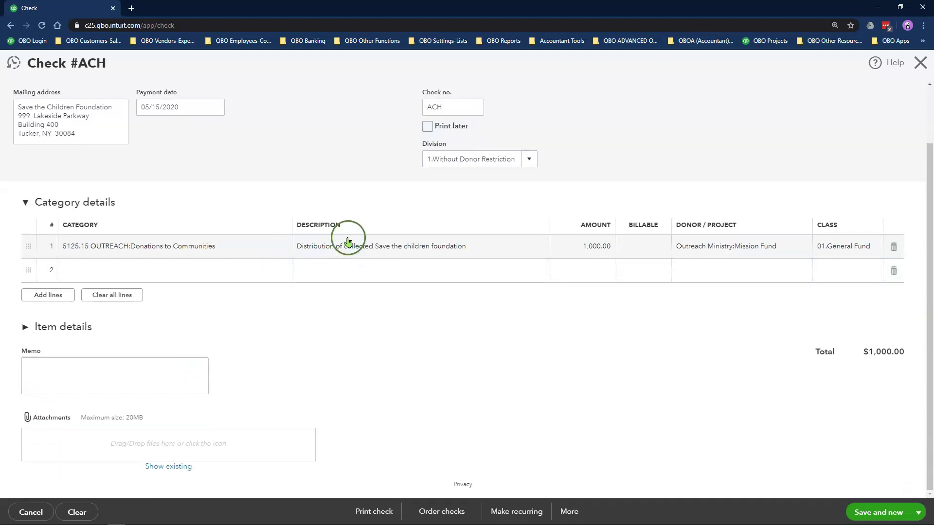
left_click(135, 368)
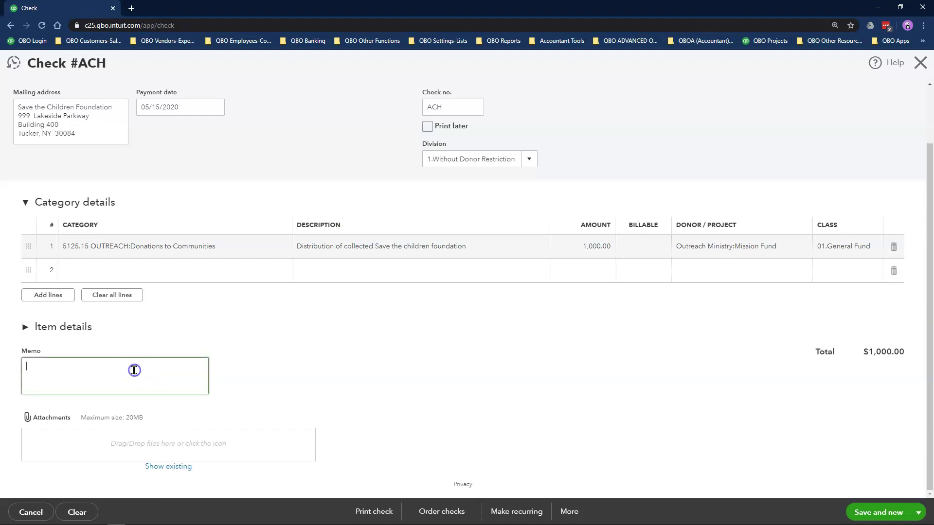
right_click(135, 371)
left_click(175, 282)
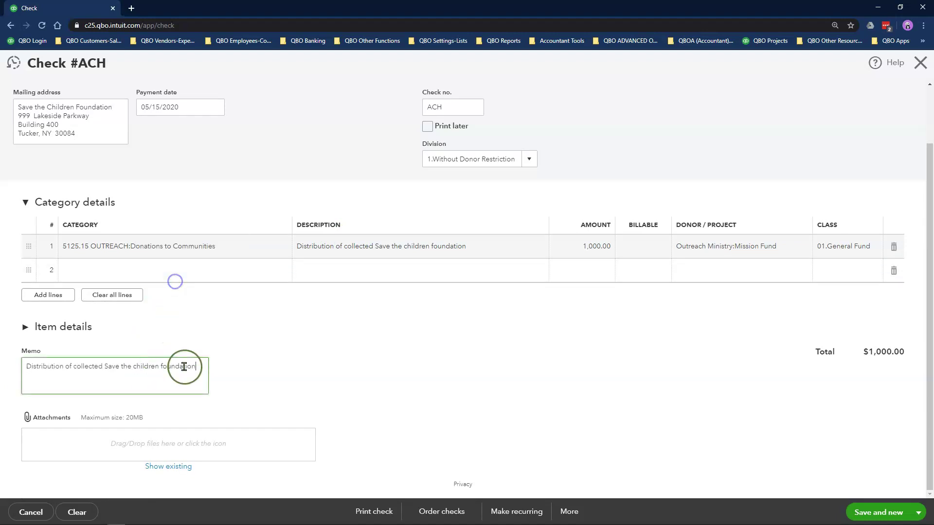
Save the $1,000.00 check with Print check, sending it to the Print Checks queue
left_click(442, 334)
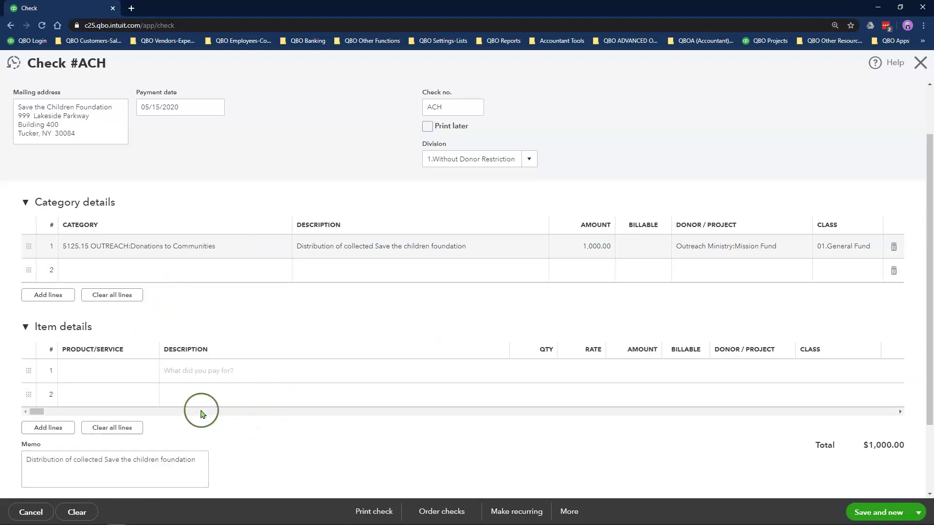
left_click(25, 327)
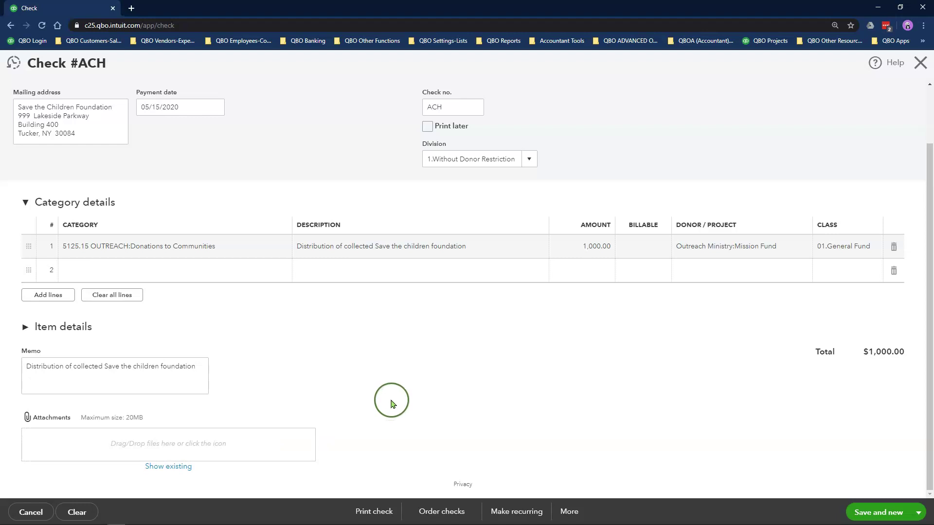
left_click(374, 513)
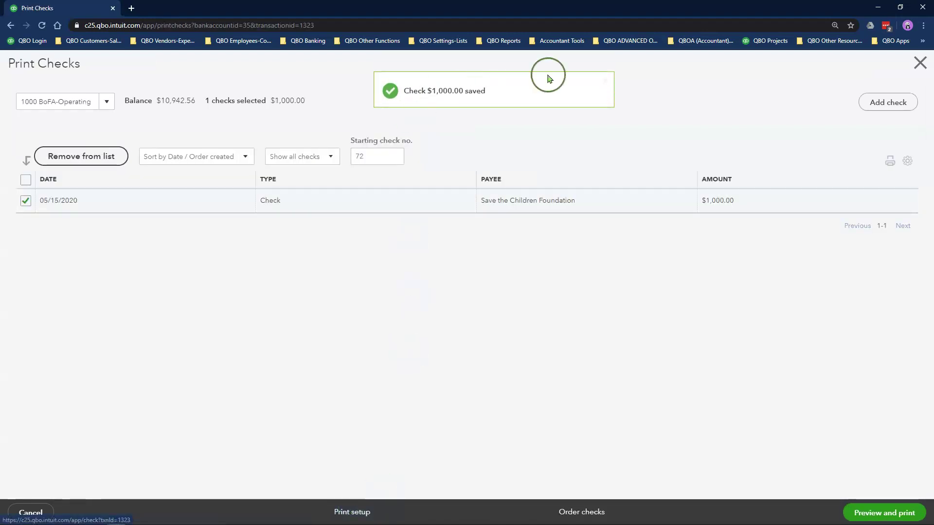
Reopen the saved check, turn off Print later, renumber it ACH, and save and close
left_click(920, 63)
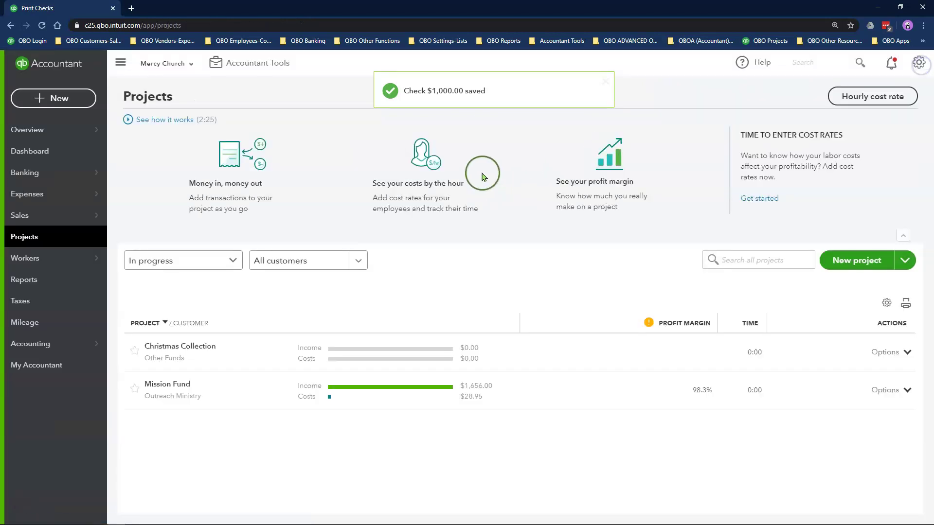
left_click(456, 97)
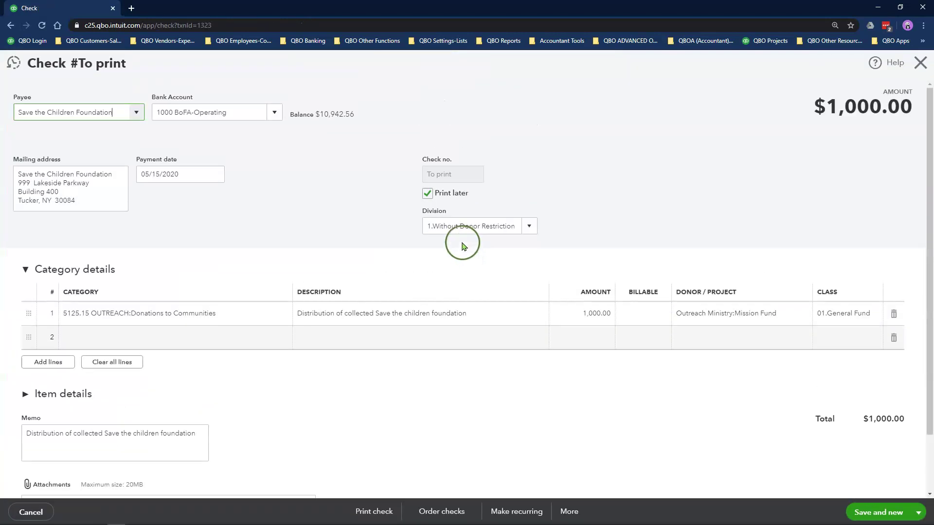
left_click(430, 197)
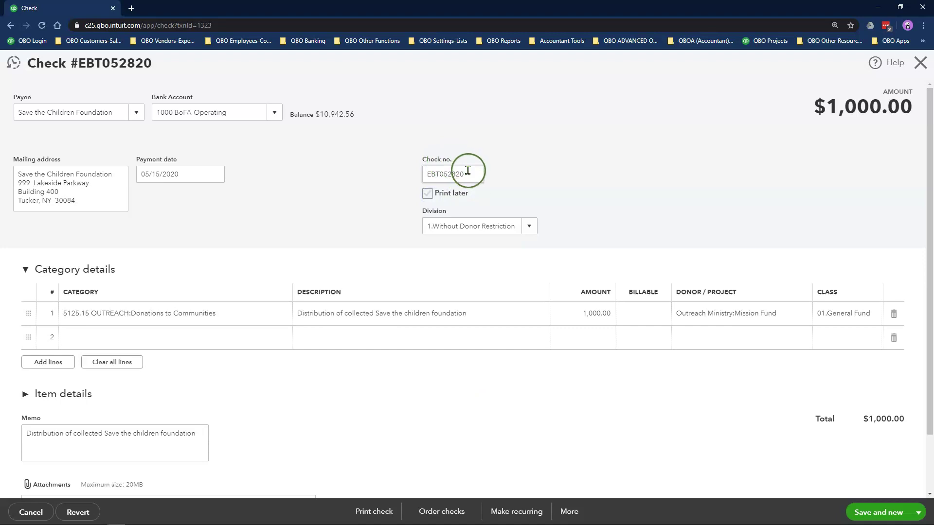
left_click_drag(468, 173, 408, 173)
left_click(594, 415)
left_click(905, 508)
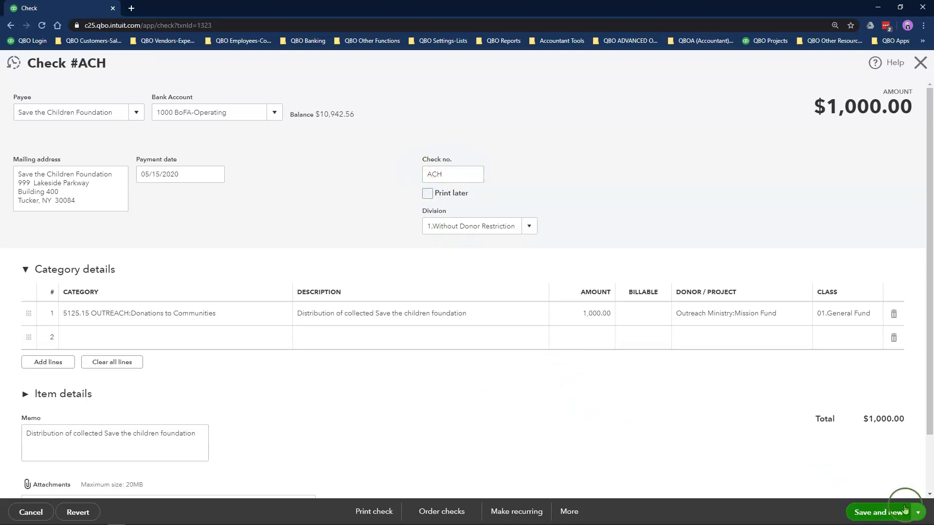
left_click(918, 513)
left_click(883, 491)
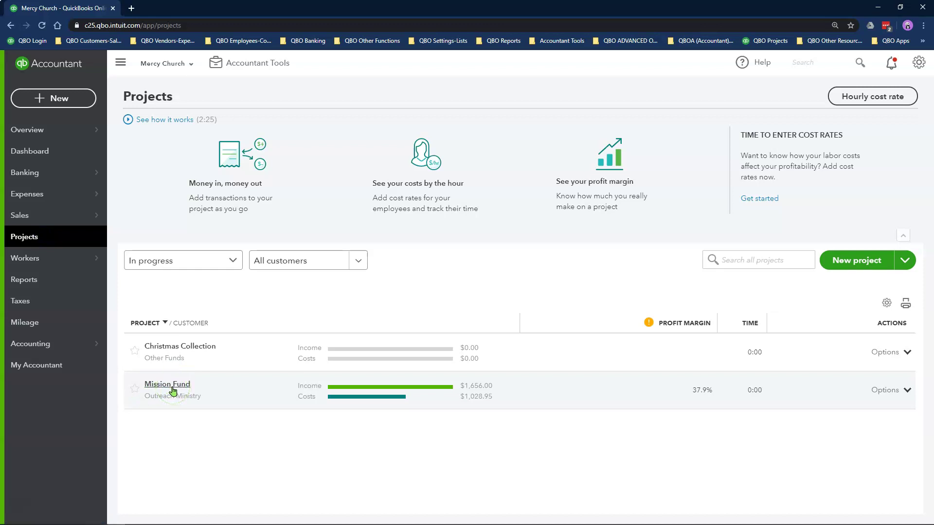
Open the Mission Fund project's transactions and find the $1,000.00 ACH check marked Paid
left_click(168, 385)
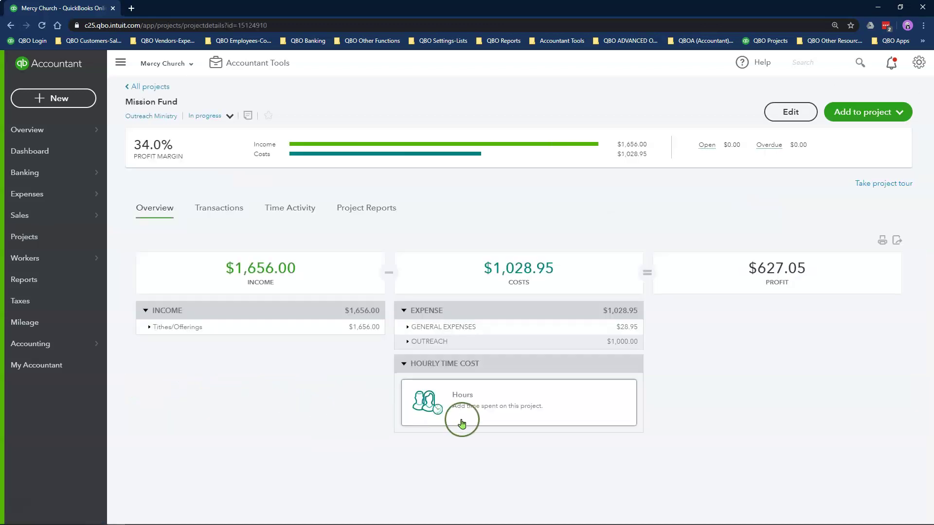
left_click(417, 342)
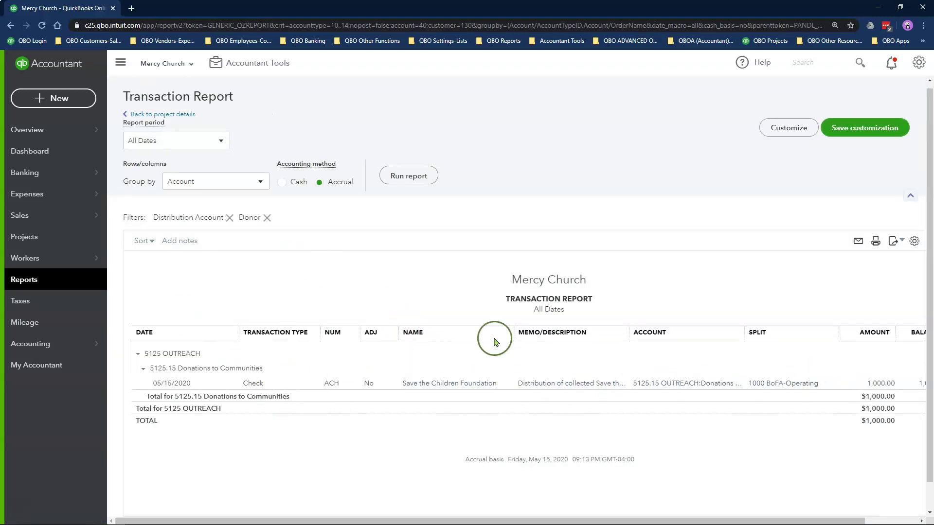
left_click(175, 113)
left_click(218, 208)
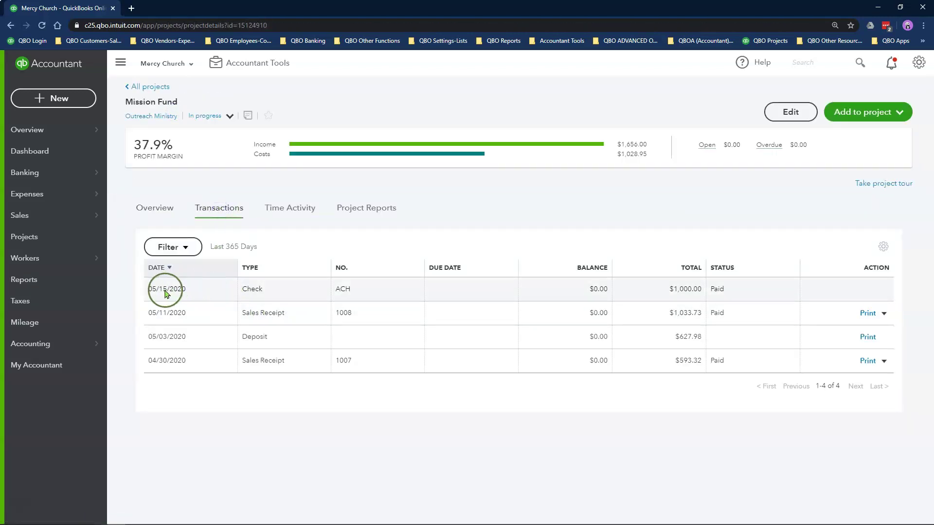
left_click_drag(600, 289, 719, 292)
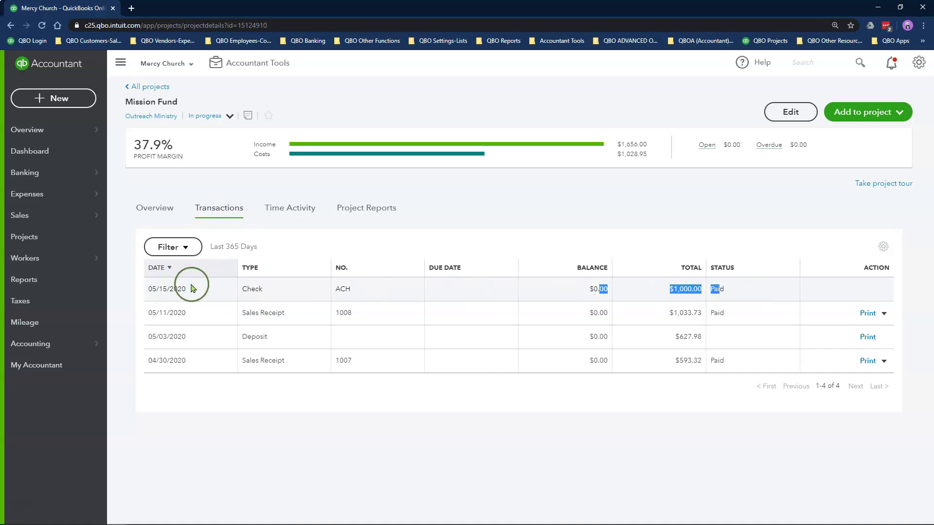
left_click(739, 295)
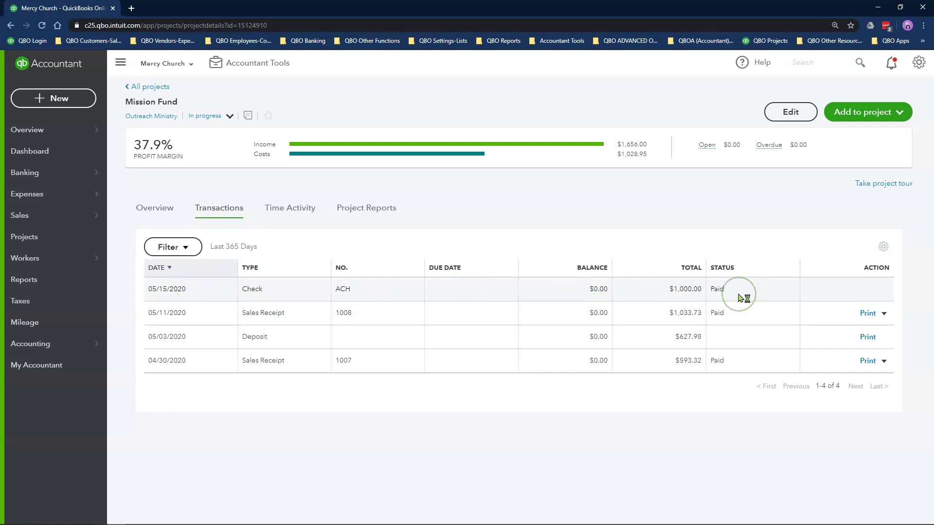